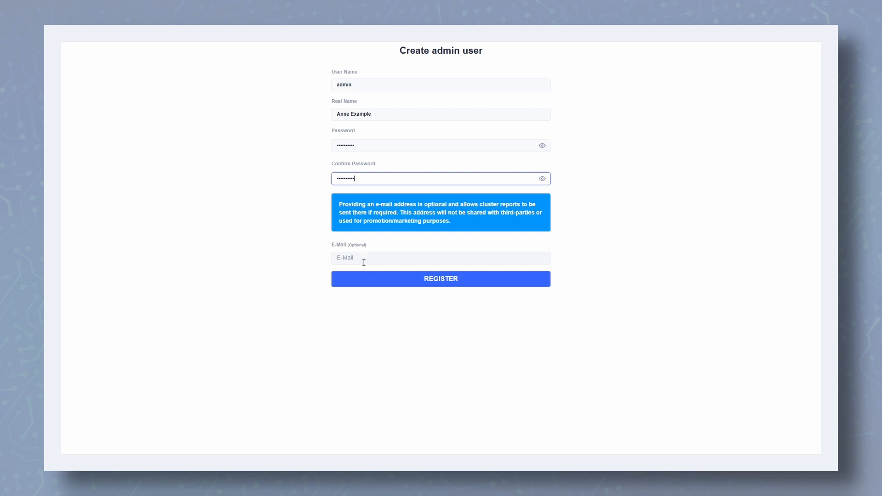
Register the admin account with an optional e-mail address, then log in as admin with the password
{"action": "left_click", "coordinate": [359, 252]}
{"action": "type", "text": "anne"}
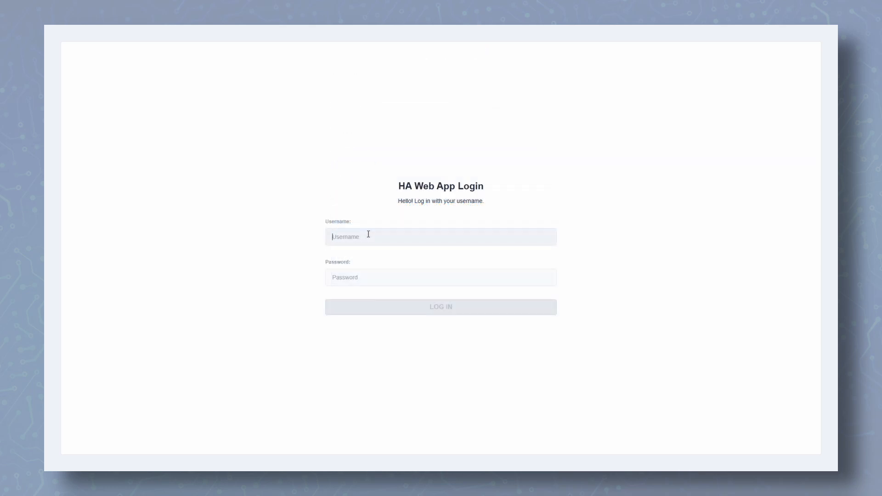
{"action": "type", "text": "admin"}
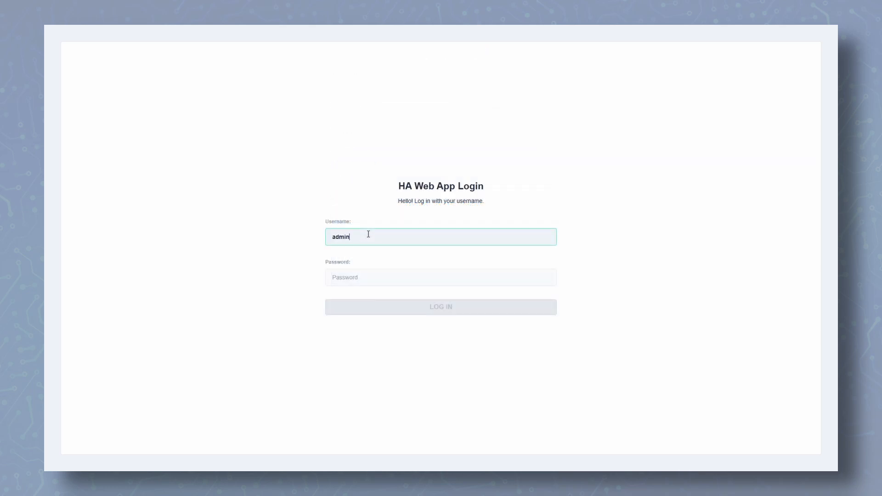
{"action": "key", "text": "Tab"}
{"action": "type", "text": "••••••••••"}
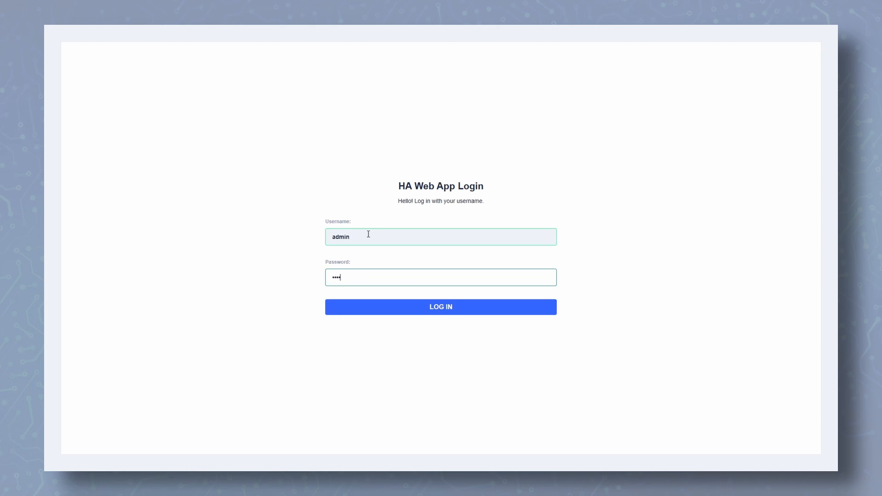
{"action": "key", "text": "Return"}
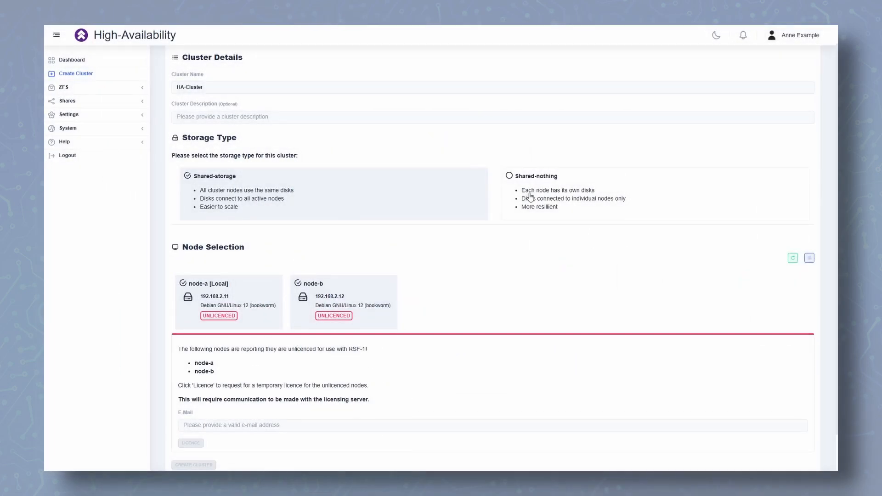
Switch the cluster to Shared-nothing storage and enter a contact e-mail address in the licence field
{"action": "scroll", "coordinate": [491, 257], "scroll_direction": "down", "scroll_amount": 2}
{"action": "left_click", "coordinate": [536, 93]}
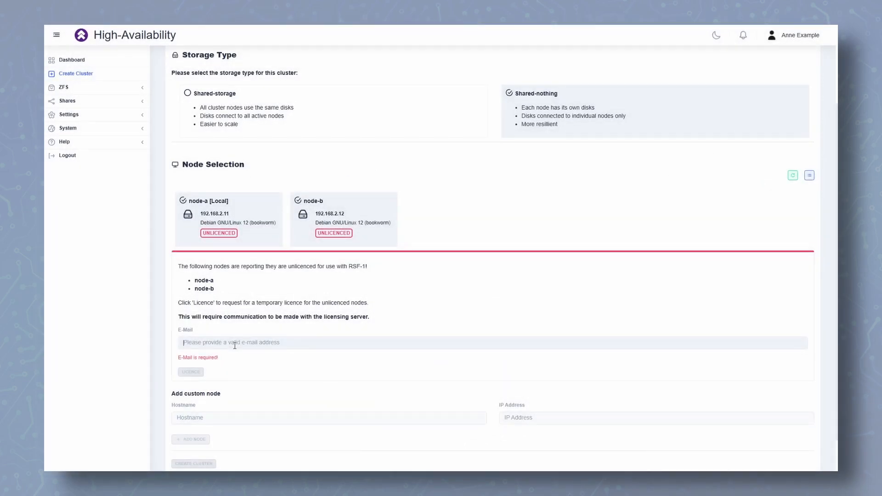
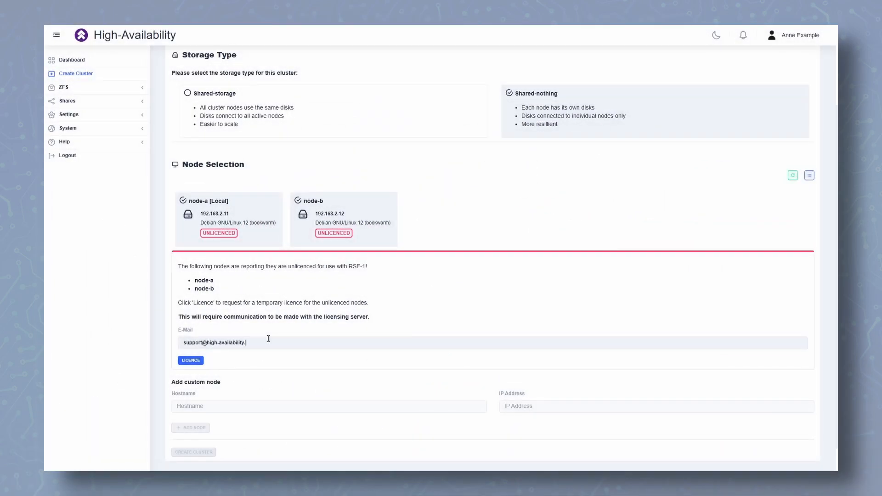
Complete the licence contact e-mail address so node-a and node-b get licensed
{"action": "type", "text": ".com"}
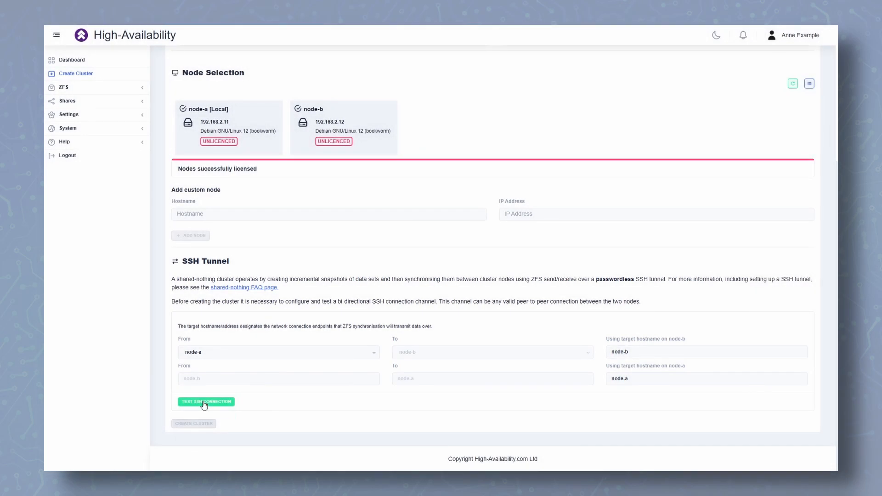
Test the SSH connection between node-a and node-b, then create the cluster
{"action": "left_click", "coordinate": [204, 401]}
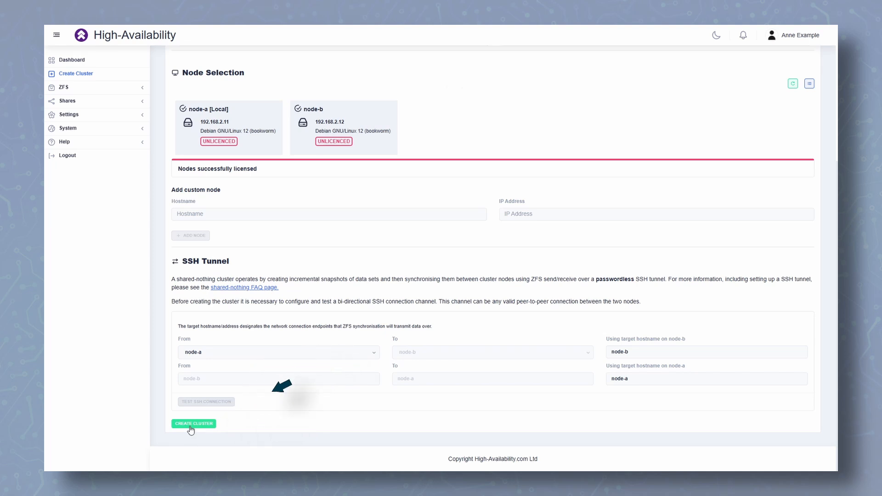
{"action": "left_click", "coordinate": [191, 429]}
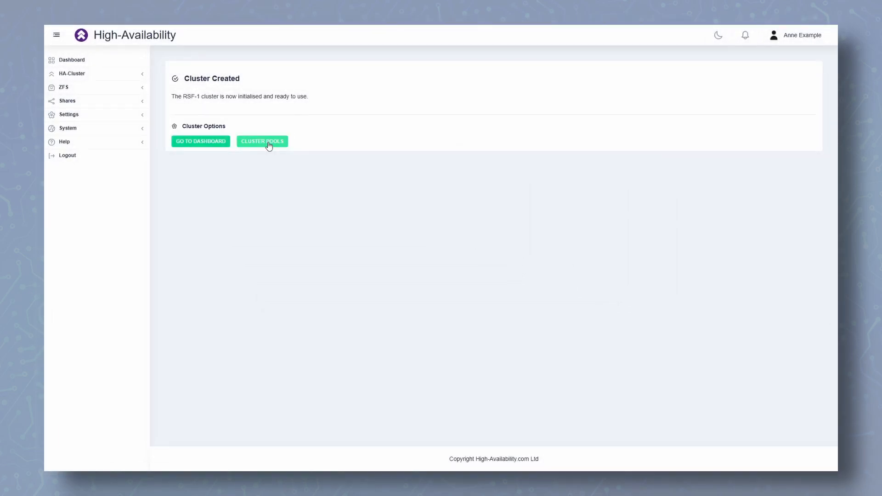
Go from the Cluster Created page to the cluster's ZFS Pools page
{"action": "left_click", "coordinate": [268, 142]}
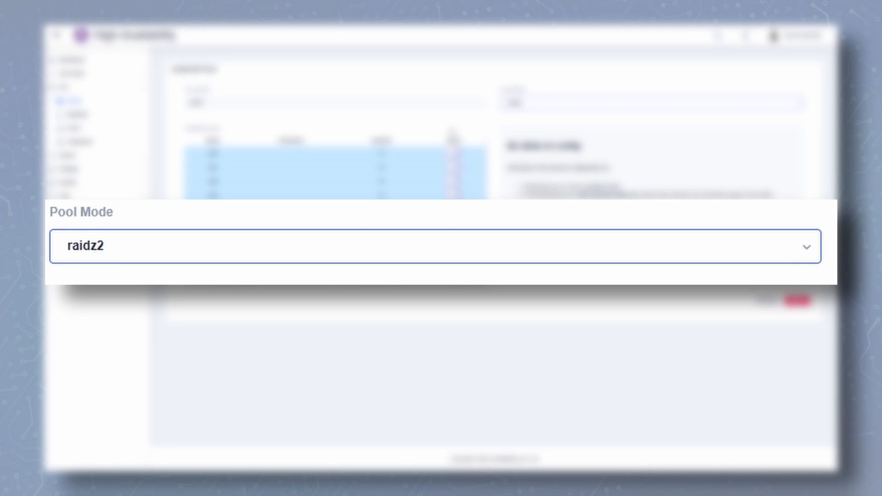
Set pool mode to raidz2 and add disks sdb–sdf as the data vdev
{"action": "left_click", "coordinate": [244, 250]}
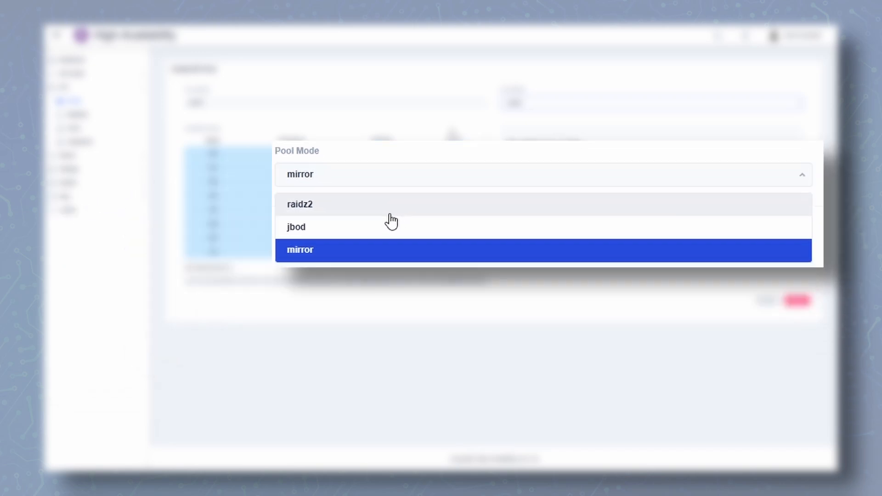
{"action": "left_click", "coordinate": [214, 292]}
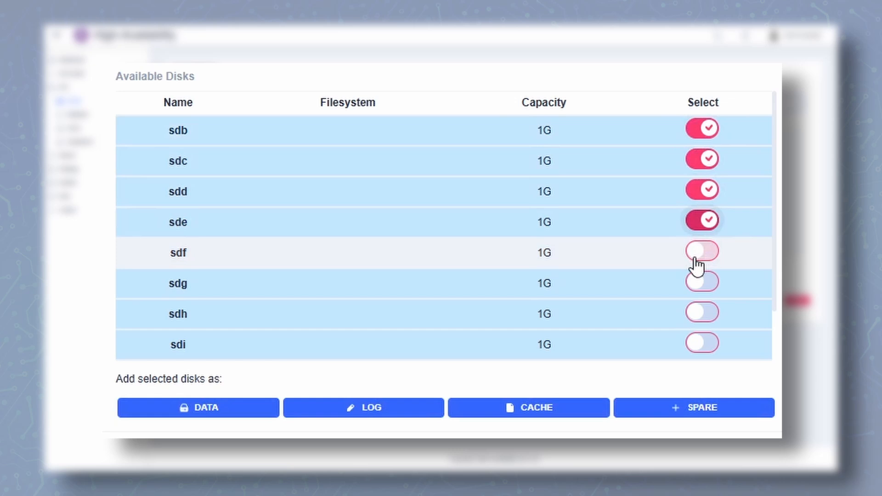
{"action": "left_click", "coordinate": [700, 253]}
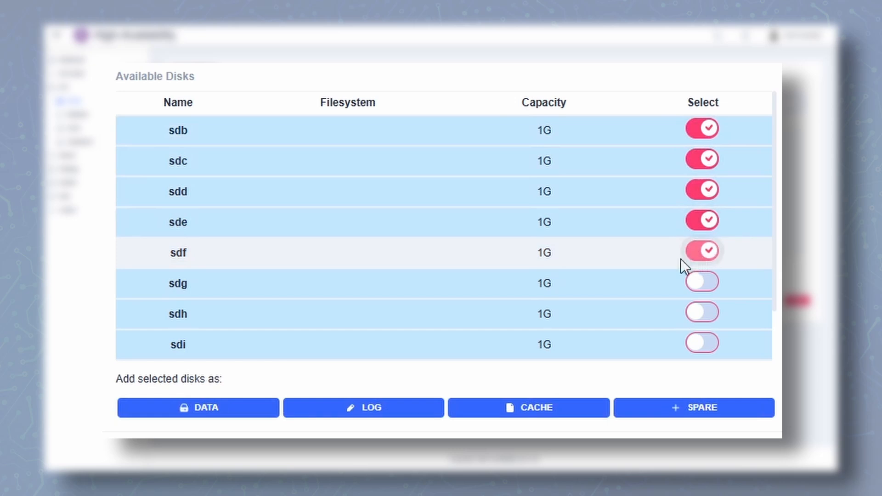
{"action": "left_click", "coordinate": [213, 405]}
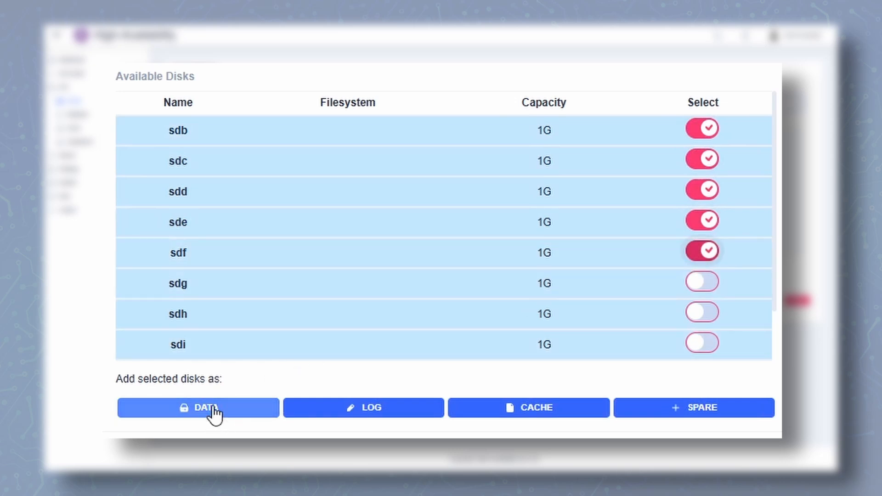
Add sdg as the log device, sdh as cache and sdi as a spare
{"action": "left_click", "coordinate": [359, 324]}
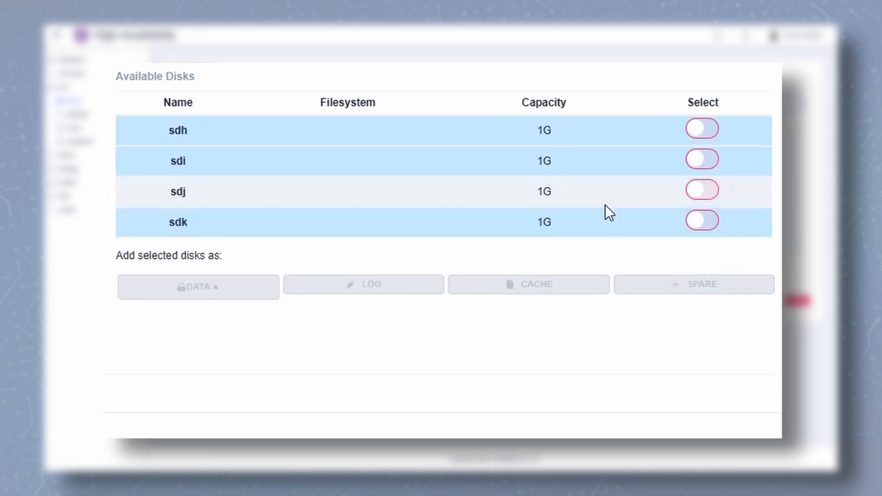
{"action": "left_click", "coordinate": [524, 289]}
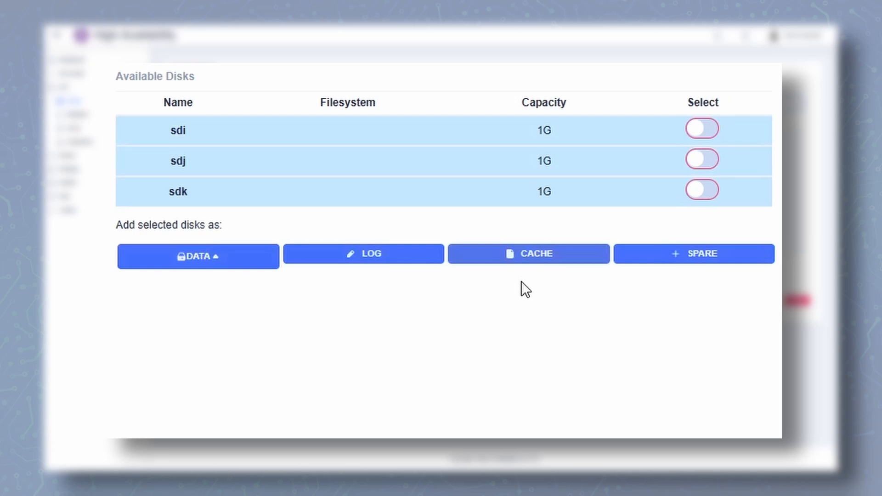
{"action": "left_click", "coordinate": [703, 130]}
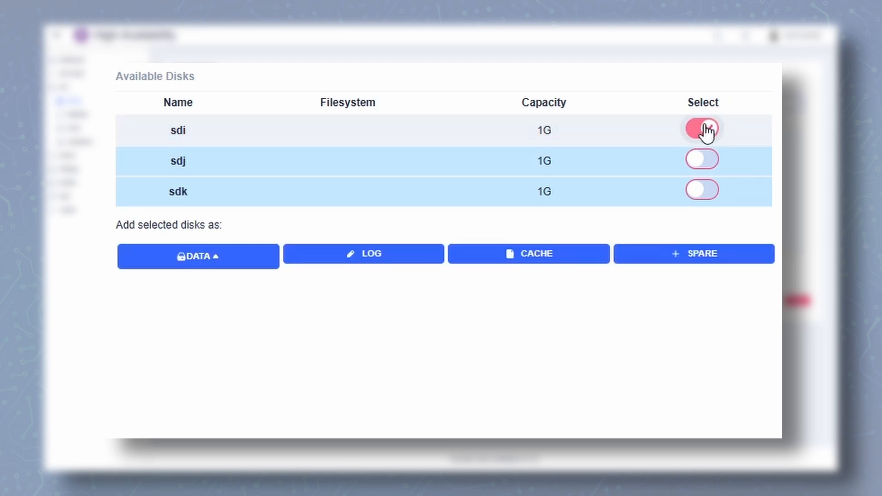
{"action": "left_click", "coordinate": [675, 258]}
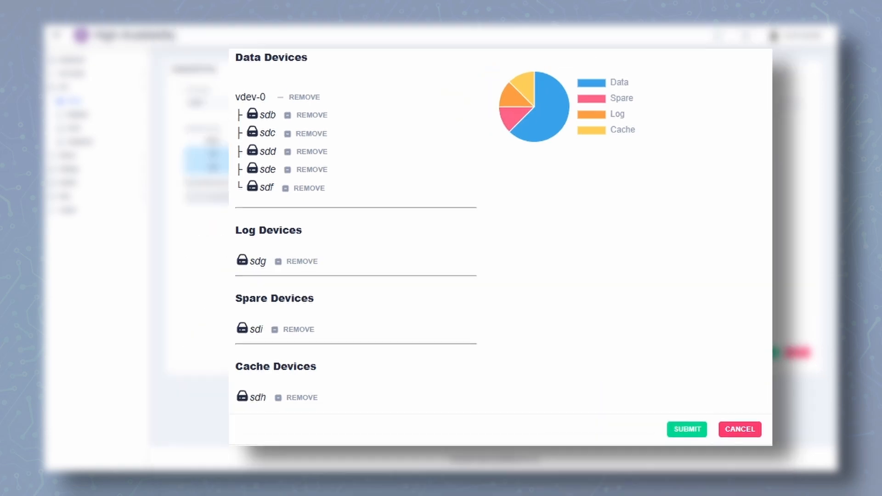
Submit the device layout to create pool1, imported on node-a
{"action": "left_click", "coordinate": [664, 451]}
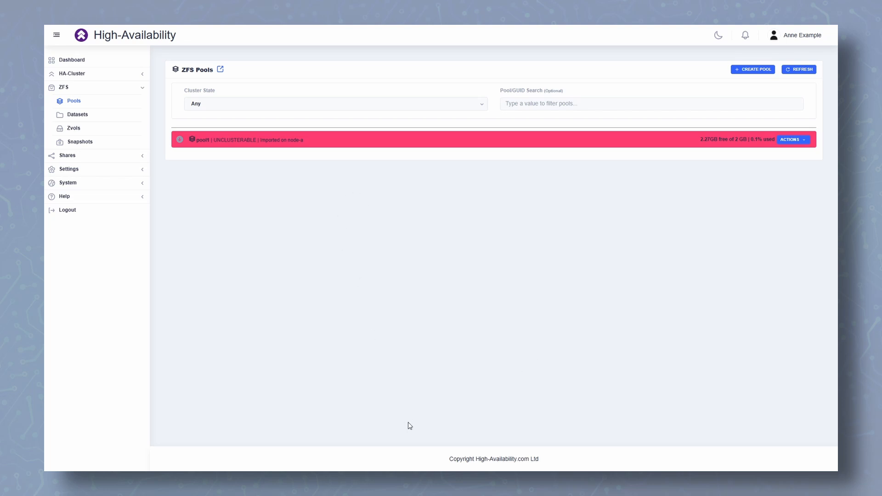
Exit full screen and log in again as admin in a new browser tab
{"action": "key", "text": "F11"}
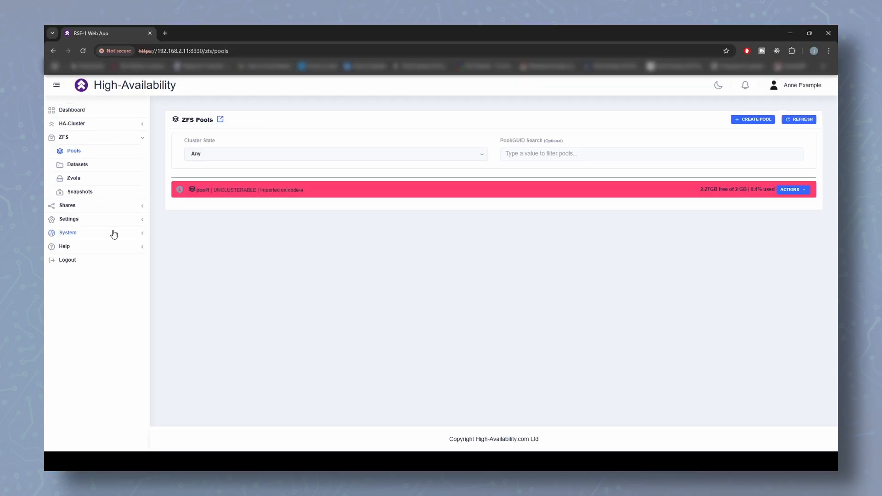
{"action": "left_click", "coordinate": [163, 34]}
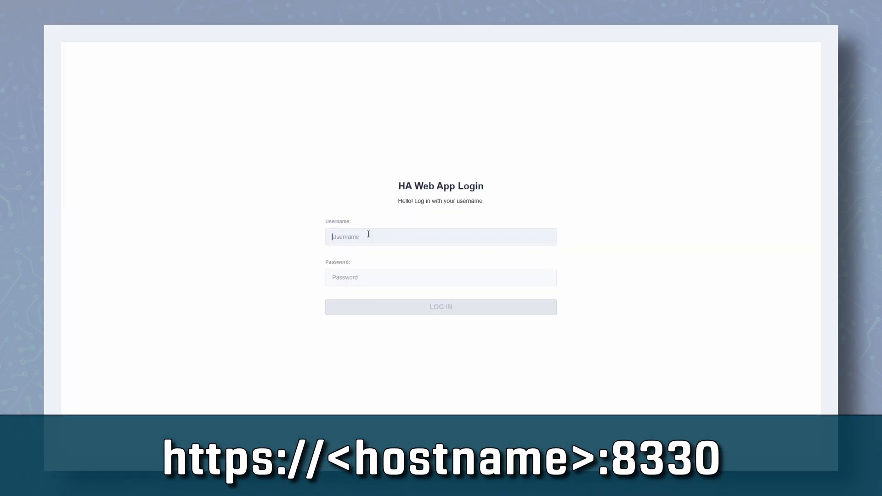
{"action": "type", "text": "admin"}
{"action": "key", "text": "Tab"}
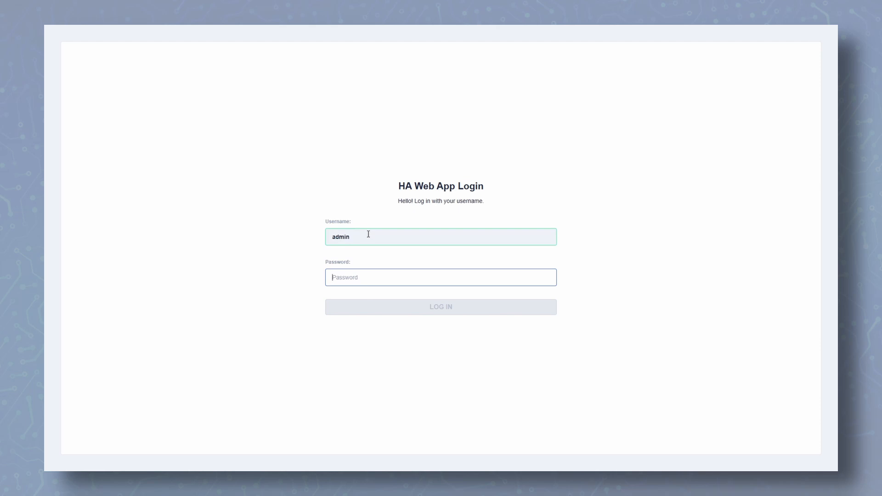
{"action": "type", "text": "••••••••••"}
{"action": "key", "text": "Return"}
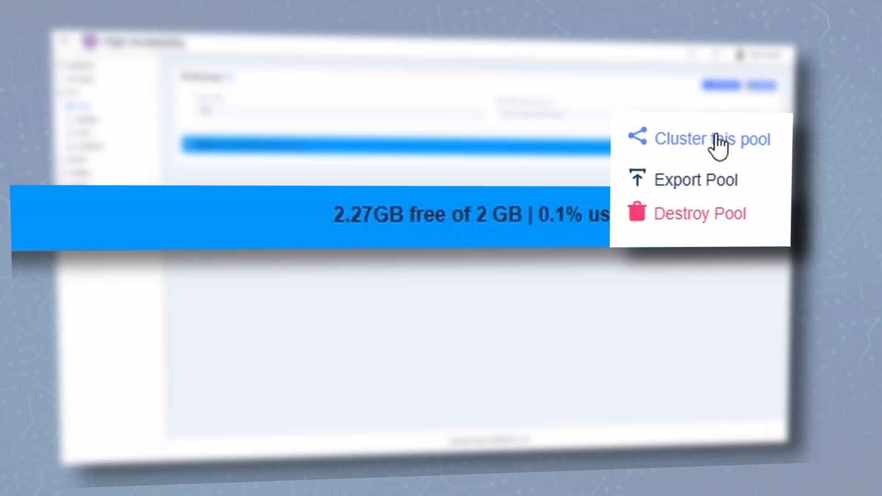
Choose Cluster this pool for pool1 to open the Pool Action page
{"action": "left_click", "coordinate": [750, 131]}
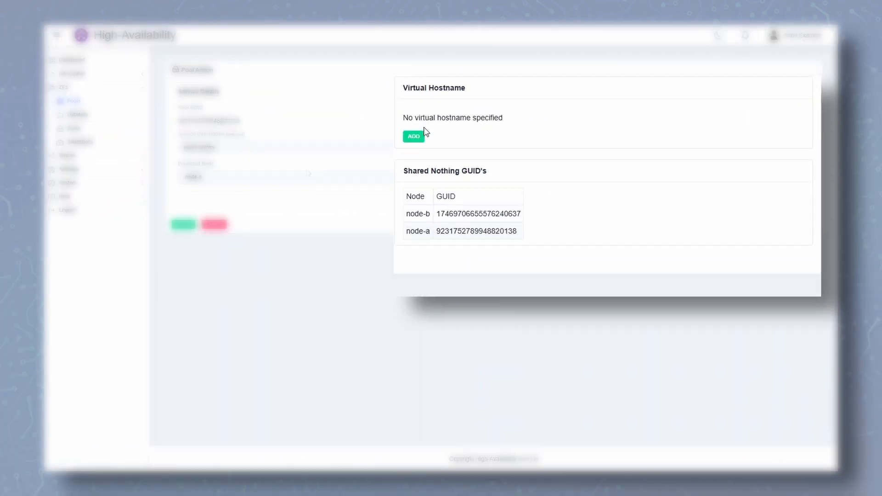
Add virtual hostname vip1 at 192.168.2.13/24 on ens18 and create pool1's service on node-a
{"action": "left_click", "coordinate": [423, 134]}
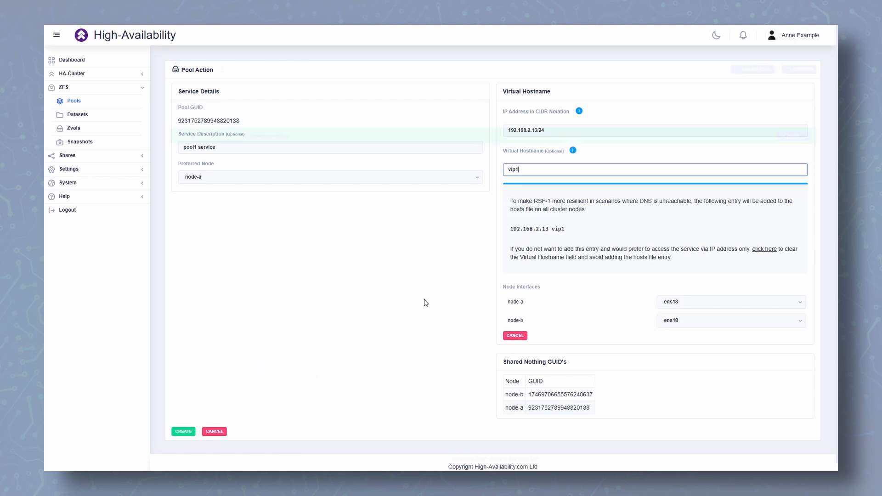
{"action": "left_click", "coordinate": [174, 431]}
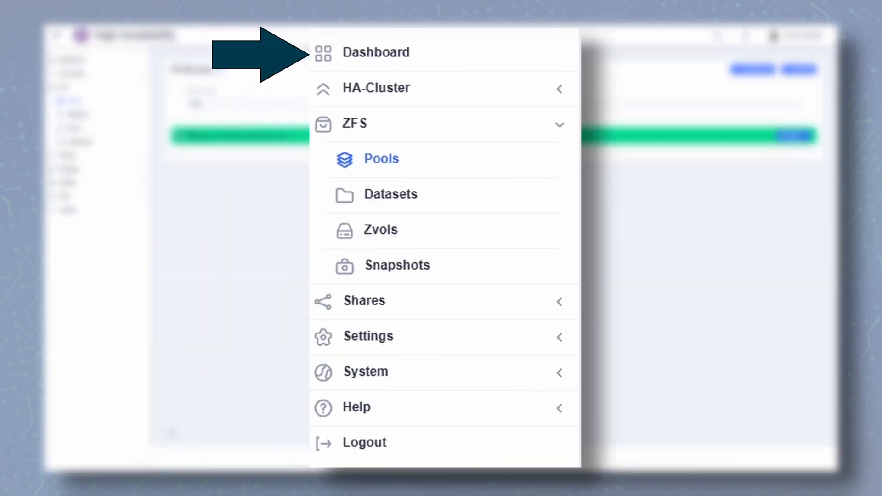
Show the HA-Cluster dashboard: both nodes up, pool1 running on node-a with vip1 up
{"action": "left_click", "coordinate": [69, 61]}
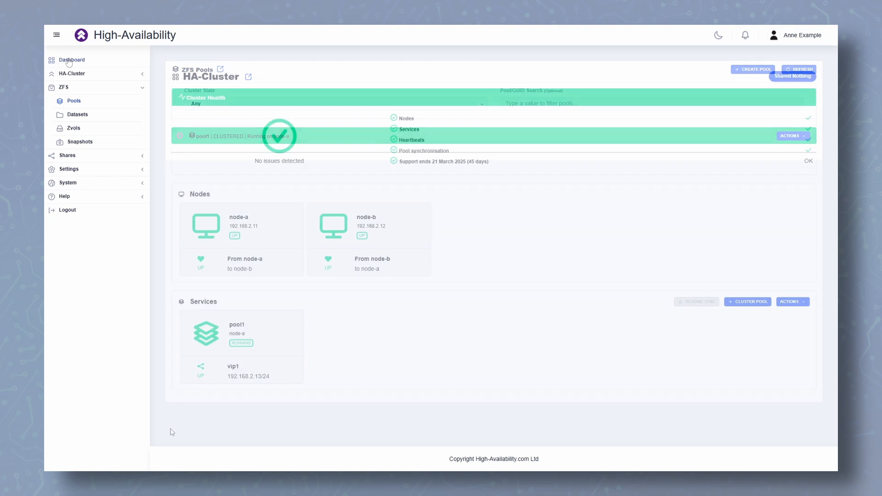